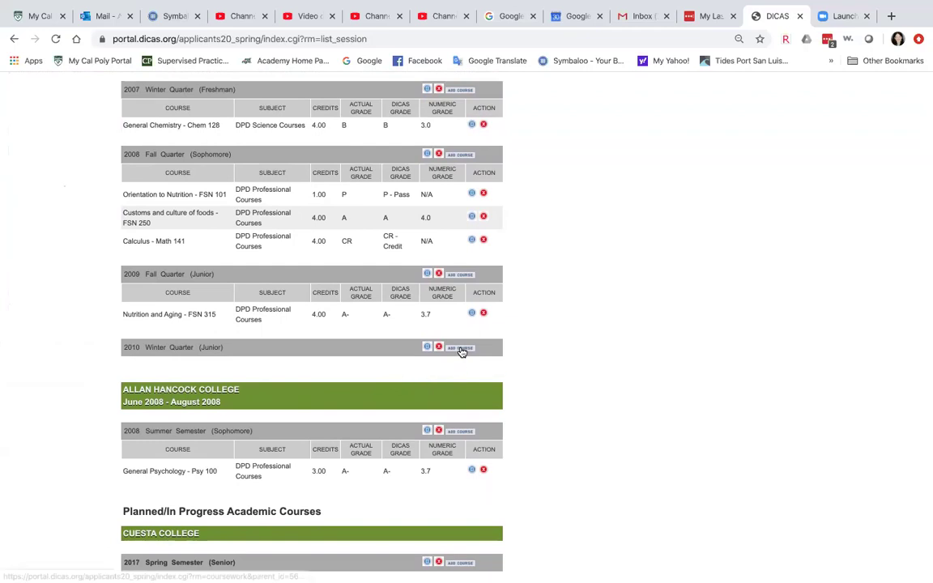
# Start a new coursework session for California Polytechnic State University - San Luis Obispo with academic status Junior
pyautogui.scroll(1, 369, 328)
pyautogui.scroll(5, 364, 323)
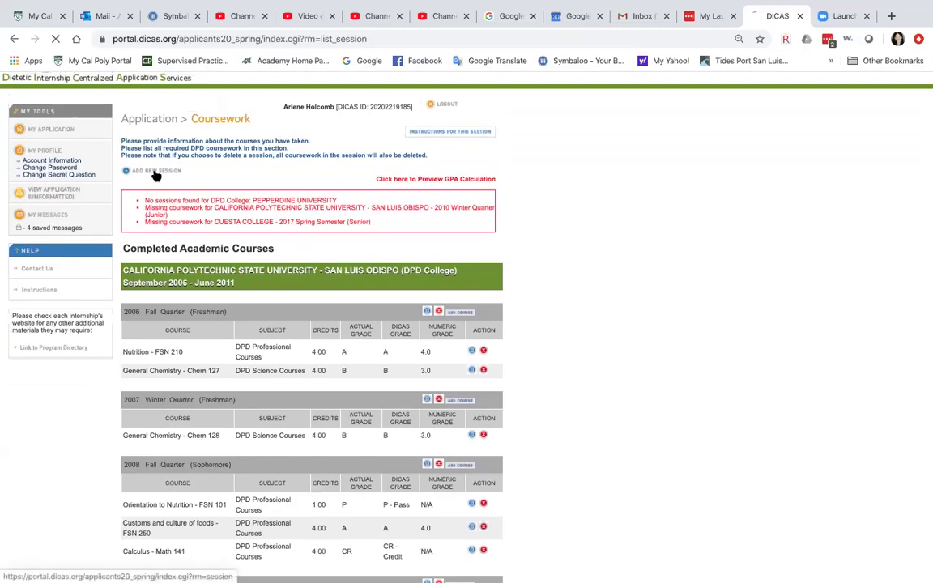
pyautogui.click(147, 170)
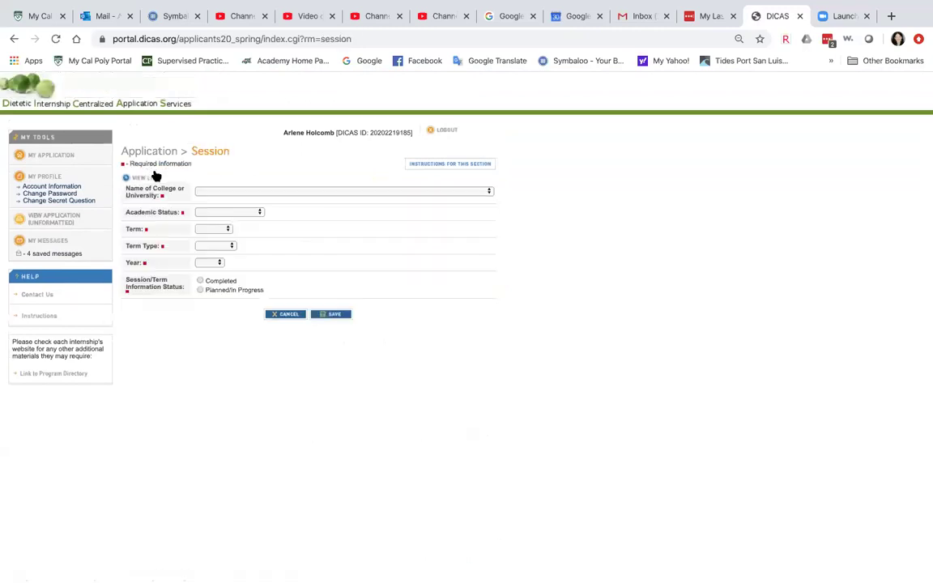
pyautogui.click(206, 191)
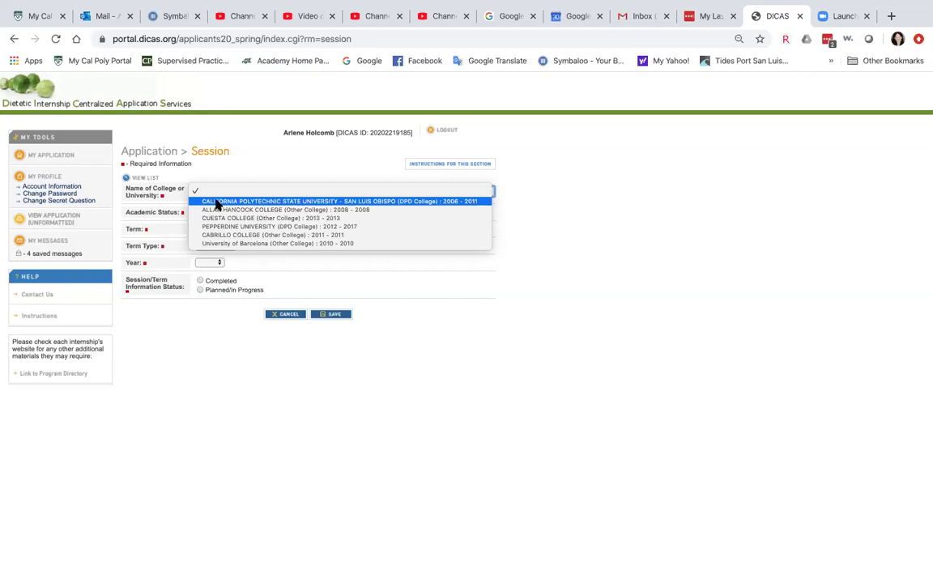
pyautogui.click(217, 203)
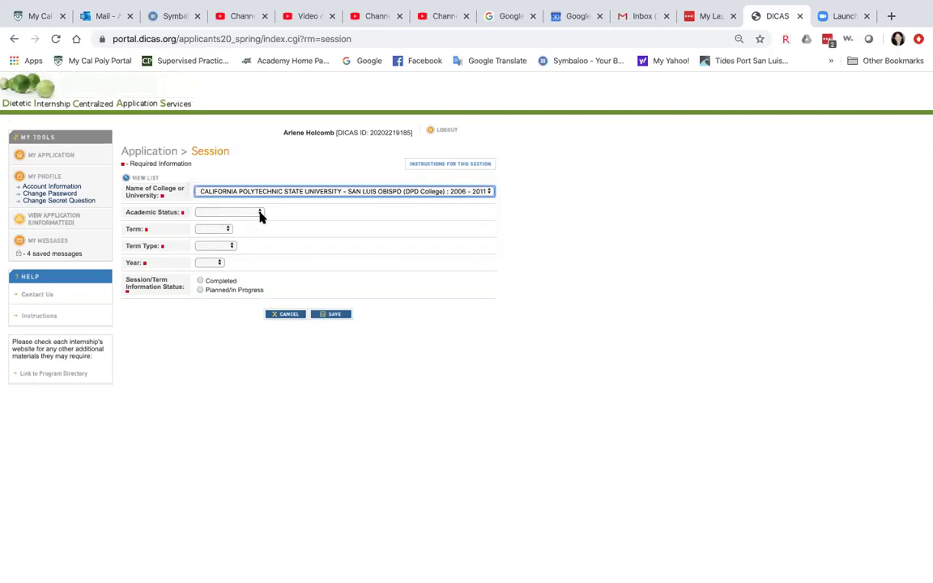
pyautogui.click(259, 212)
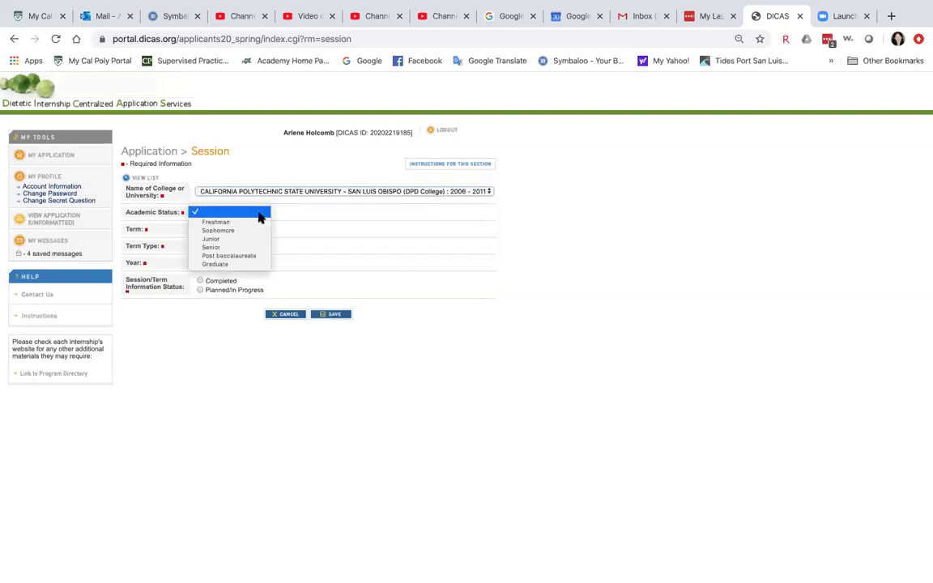
pyautogui.click(217, 239)
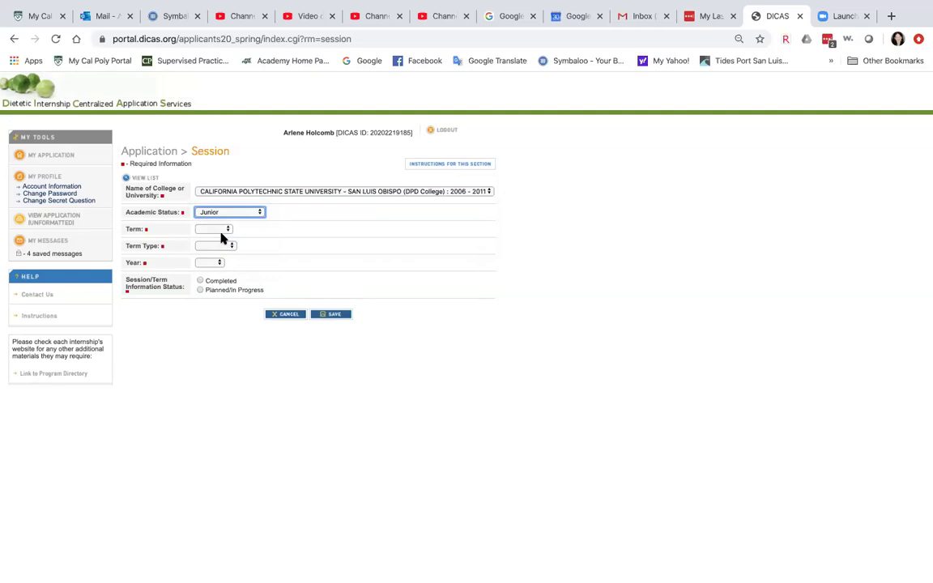
# Set the session's term to Spring Quarter 2010, mark it as Completed and save it
pyautogui.click(228, 231)
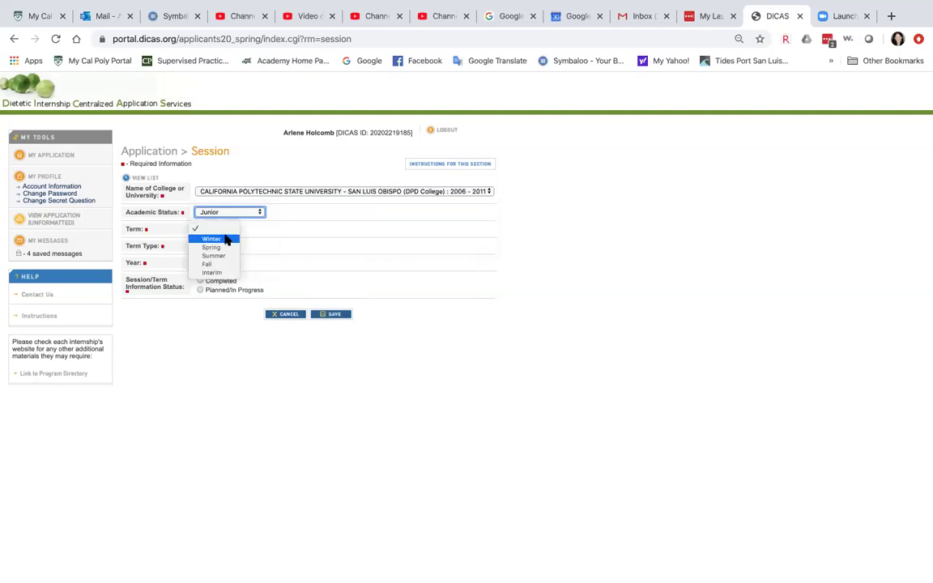
pyautogui.click(219, 248)
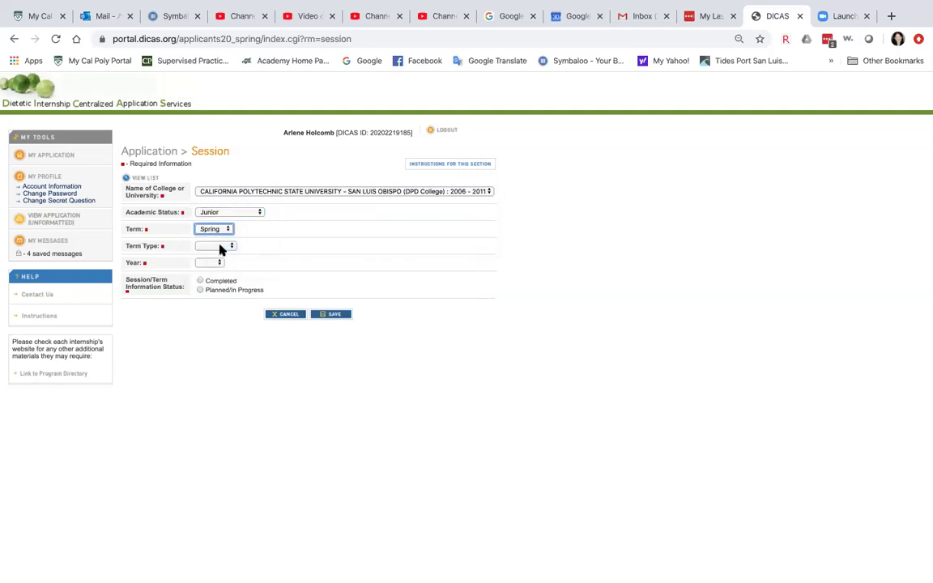
pyautogui.click(232, 250)
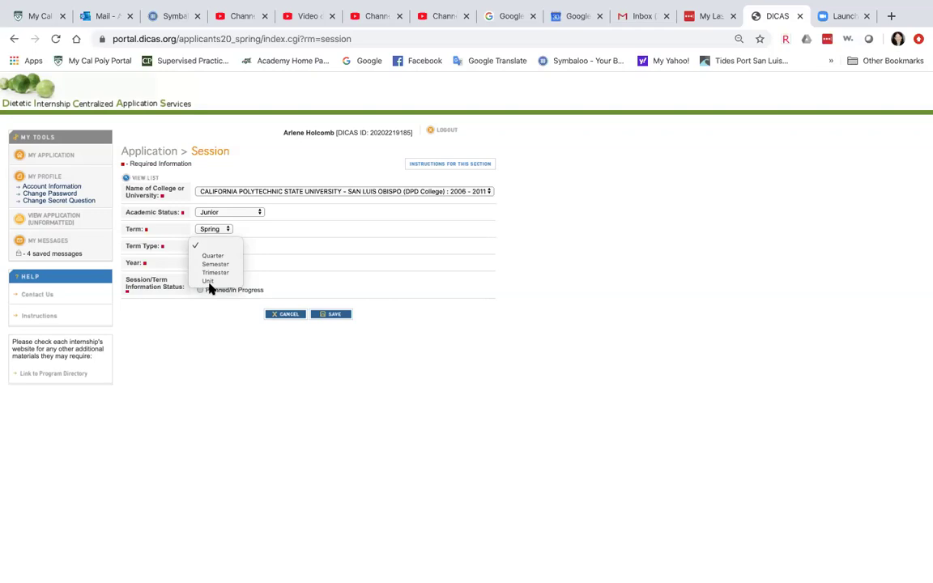
pyautogui.click(200, 351)
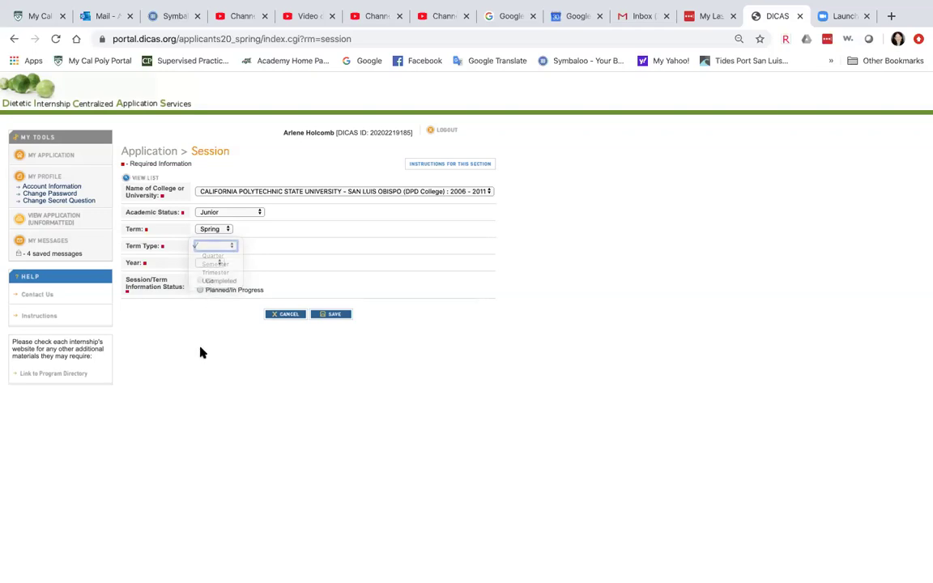
pyautogui.click(231, 250)
pyautogui.click(225, 258)
pyautogui.click(215, 264)
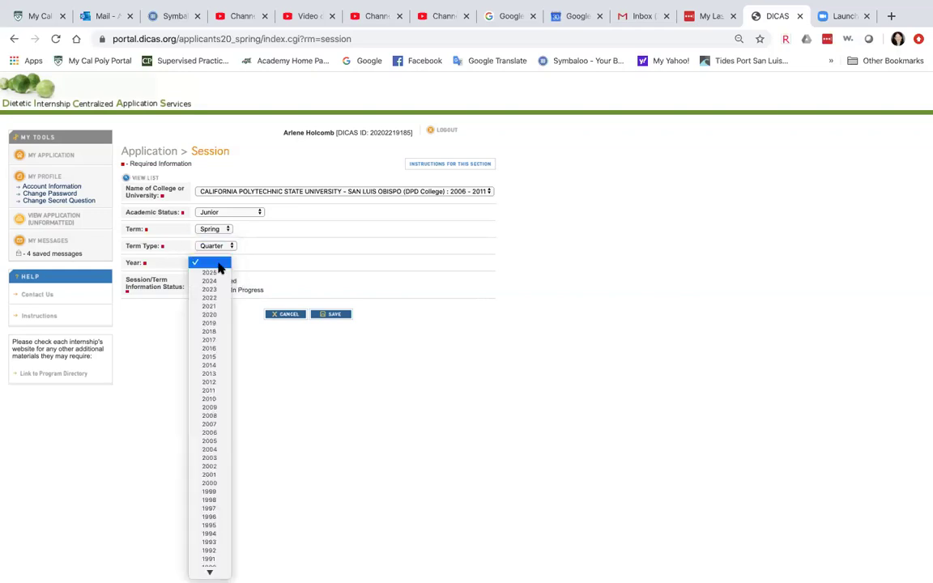
pyautogui.click(209, 400)
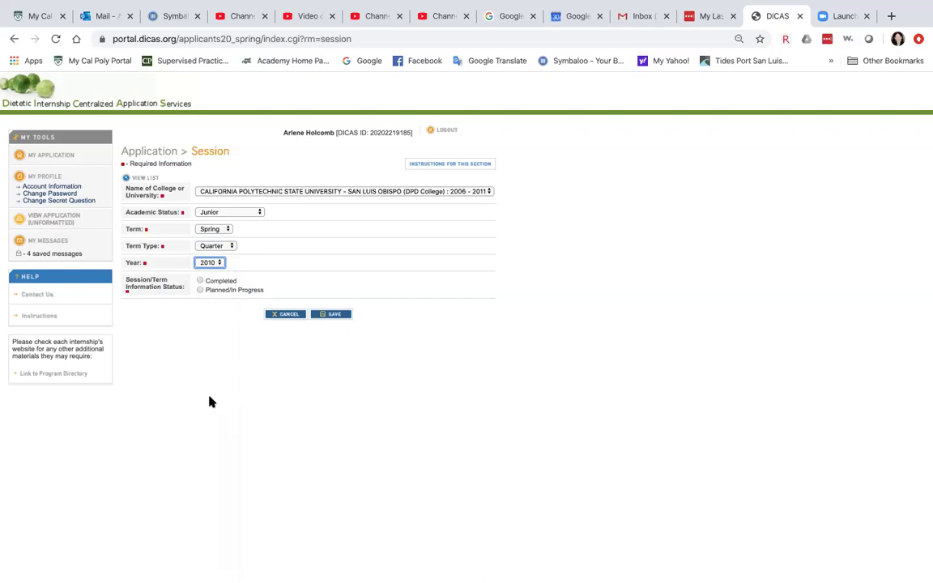
pyautogui.click(200, 281)
pyautogui.click(331, 315)
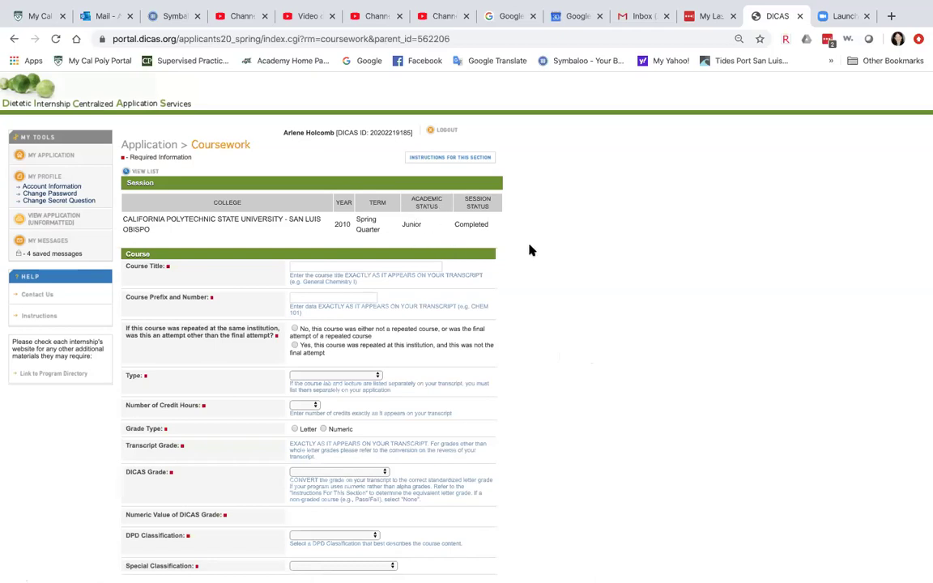
# Enter the course title "Maternal and Child Nutrition" with the course prefix and number "FSN 310"
pyautogui.scroll(-1, 570, 228)
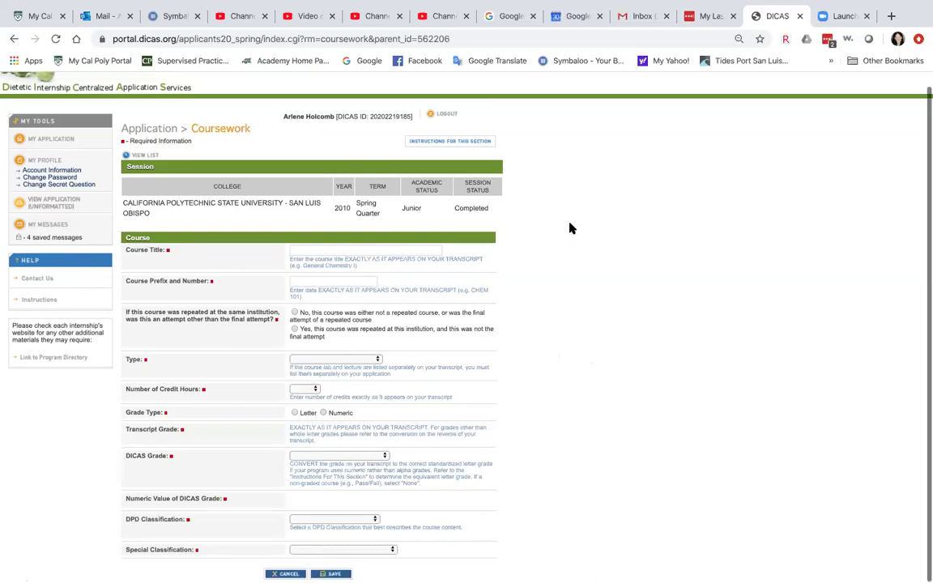
pyautogui.click(305, 252)
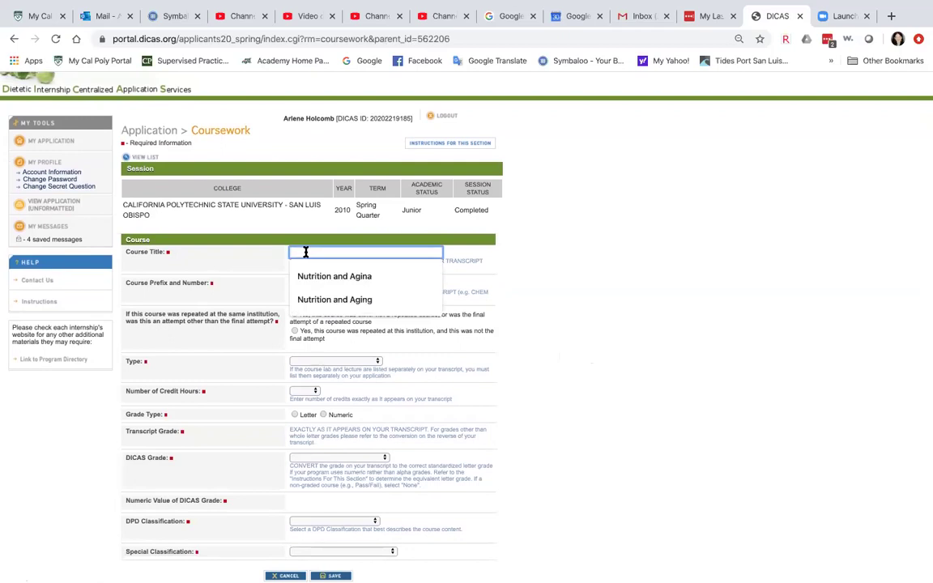
pyautogui.write('M')
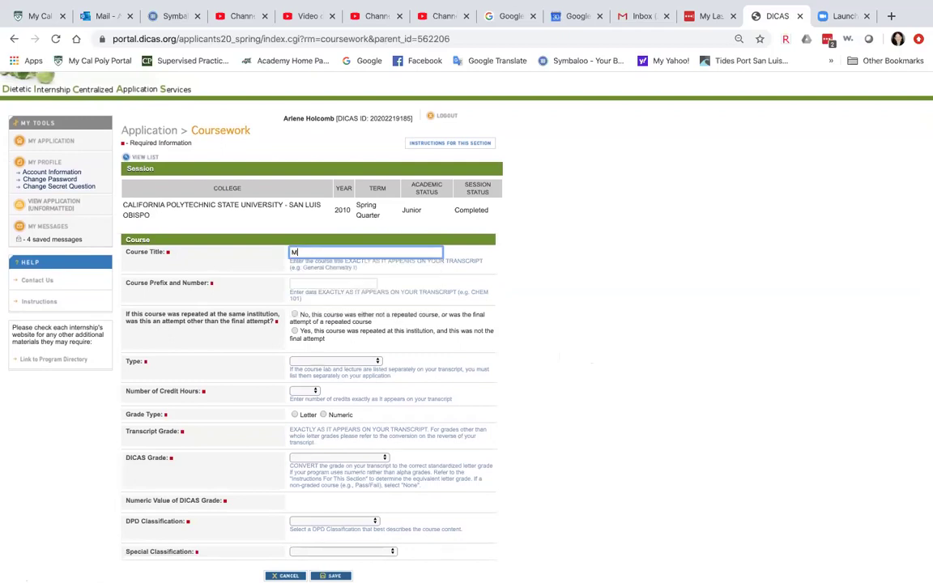
pyautogui.write('aternal and Child Nutrition')
pyautogui.click(305, 283)
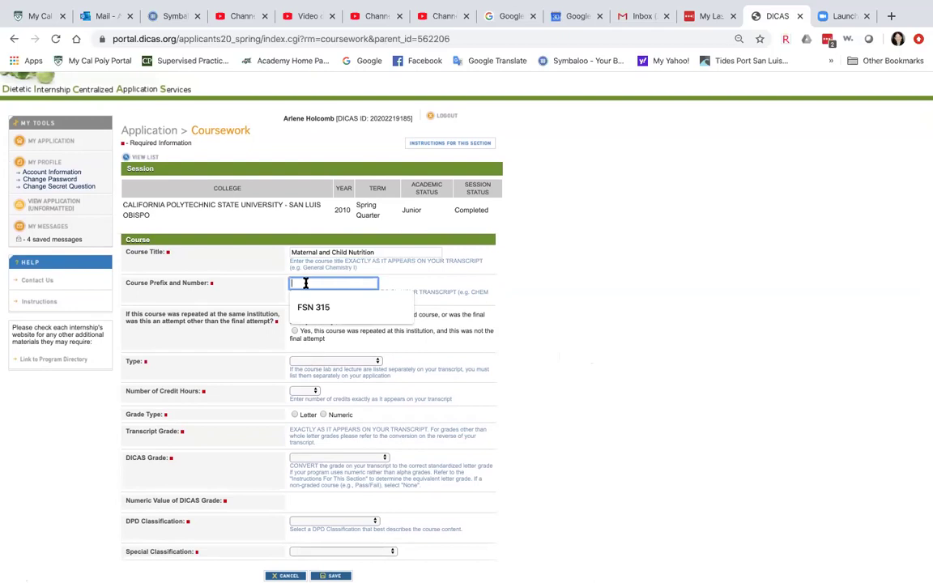
pyautogui.write('FSN 310')
pyautogui.press('Tab')
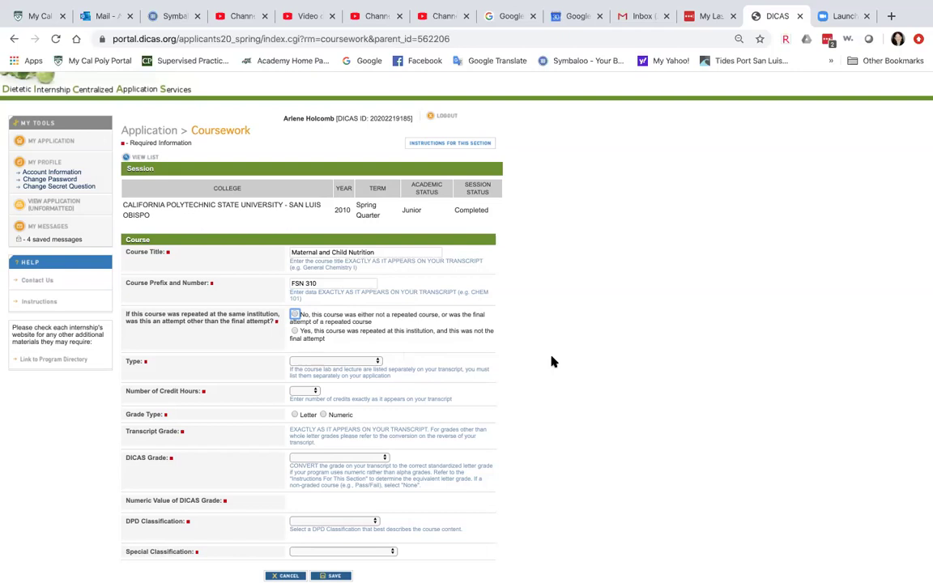
# Answer No to the repeated-course question, marking the course as not repeated or as the final attempt
pyautogui.click(295, 315)
pyautogui.click(295, 331)
pyautogui.click(295, 315)
# Set the course type to Lecture Only and the number of credit hours to 4.00
pyautogui.click(376, 364)
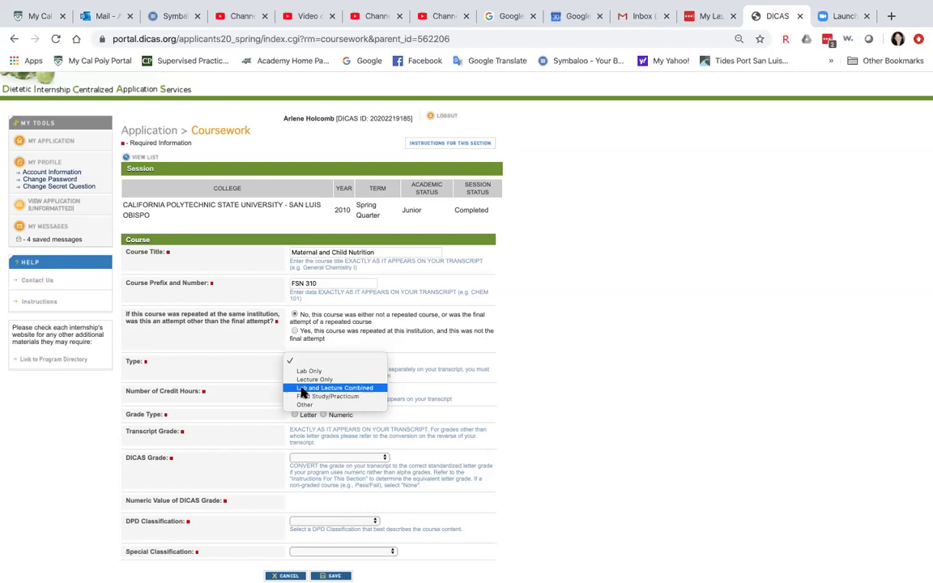
pyautogui.click(301, 389)
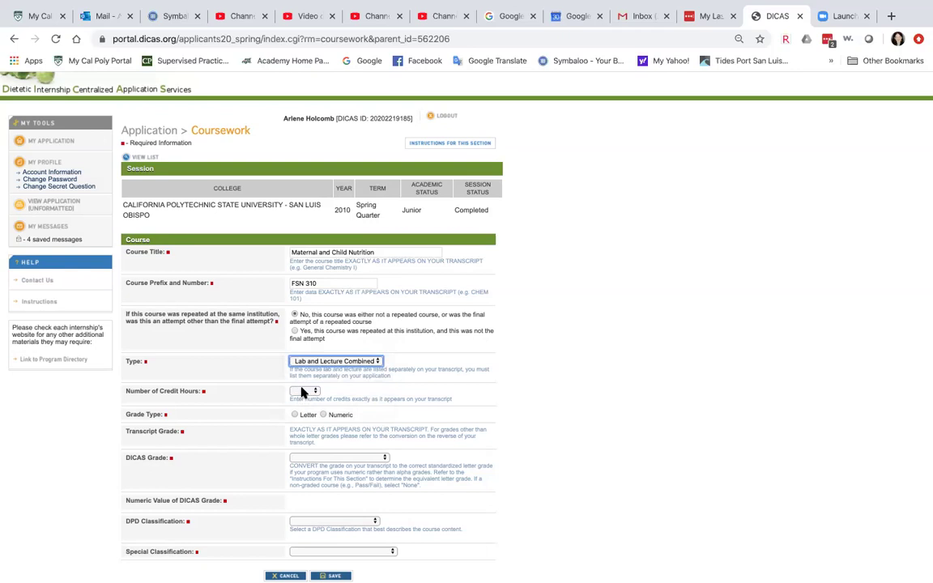
pyautogui.click(376, 362)
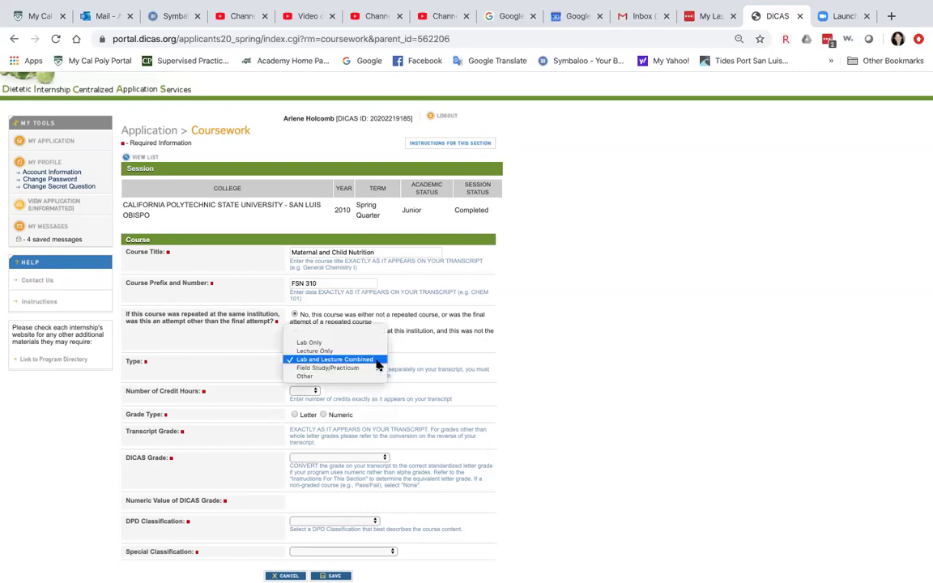
pyautogui.click(344, 352)
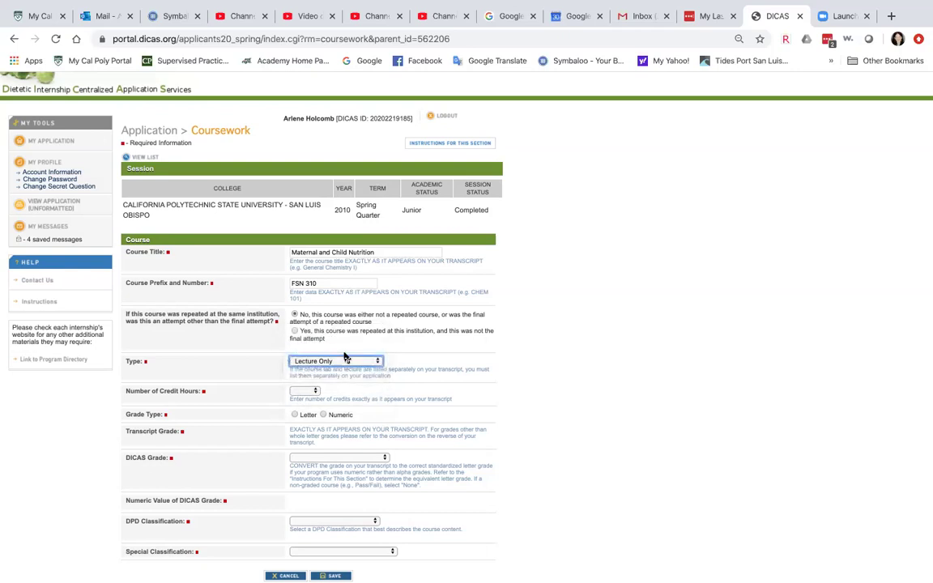
pyautogui.click(315, 393)
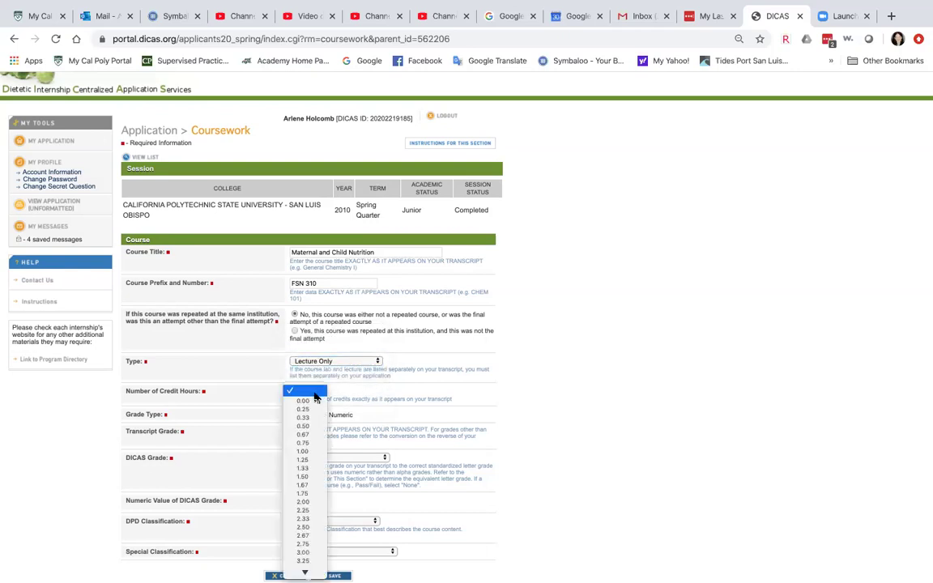
pyautogui.scroll(-5, 315, 462)
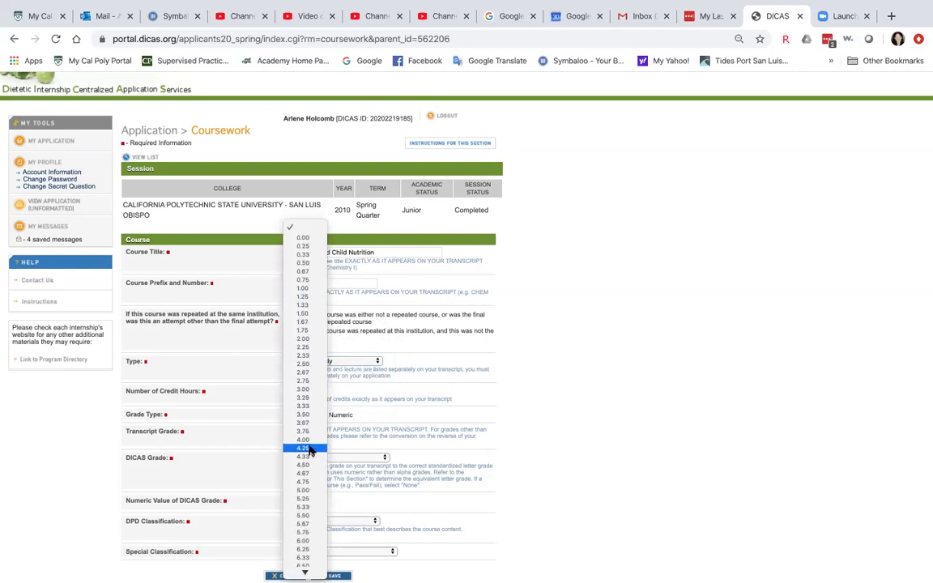
pyautogui.click(306, 440)
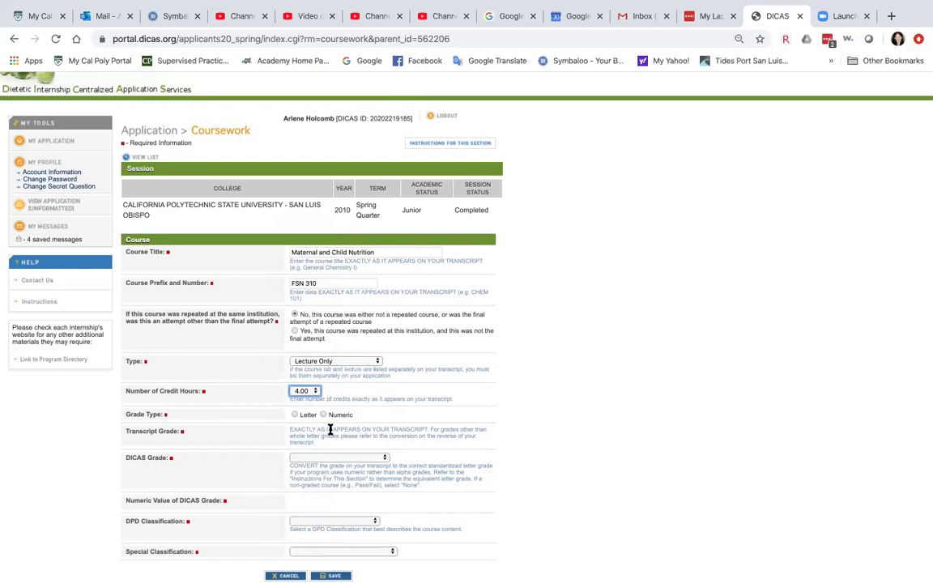
# Choose the Letter grade type and set the course's transcript grade to B+
pyautogui.click(295, 415)
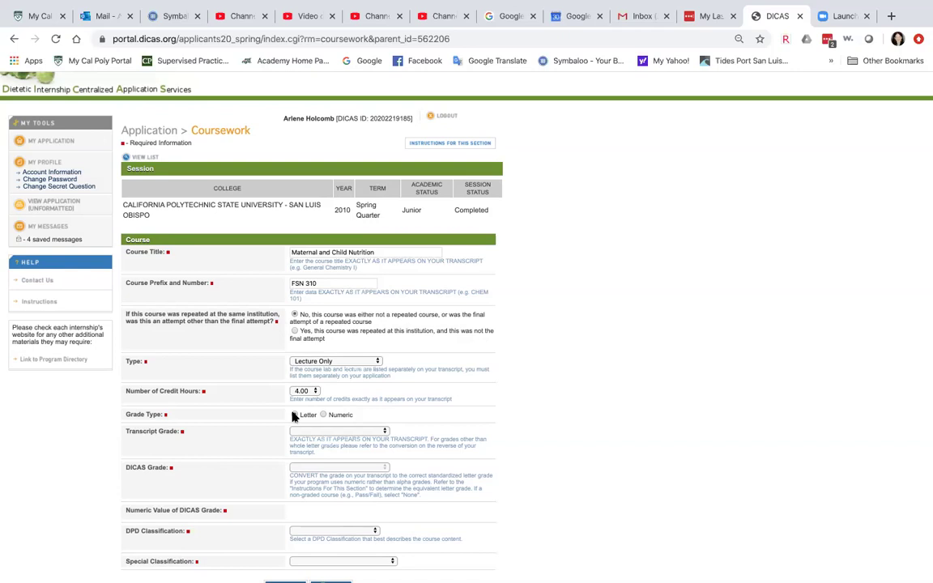
pyautogui.click(295, 415)
pyautogui.click(386, 434)
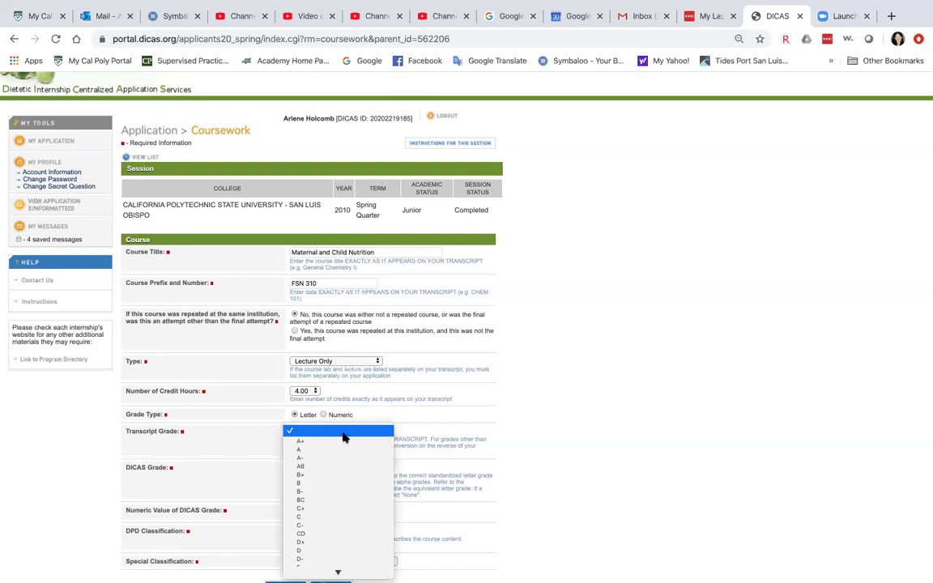
pyautogui.click(302, 450)
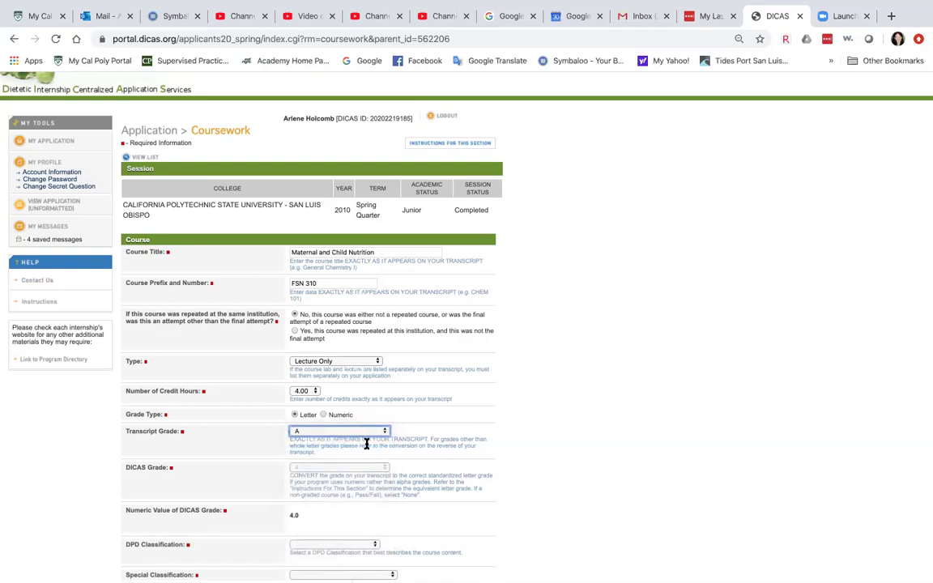
pyautogui.click(386, 434)
pyautogui.click(305, 454)
pyautogui.scroll(-1, 333, 468)
pyautogui.scroll(-2, 333, 468)
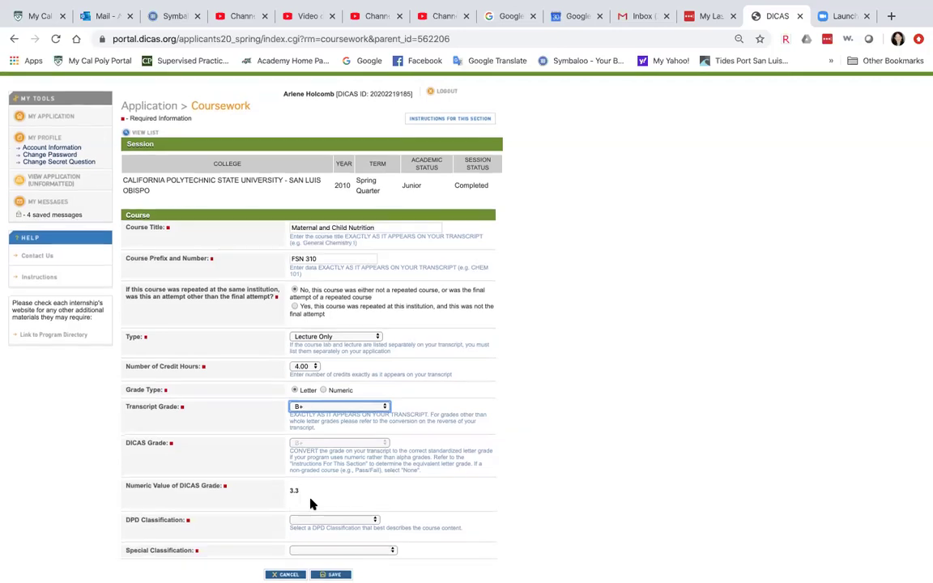
# Set the DPD classification to DPD Professional Courses and the special classification to Not Applicable
pyautogui.click(375, 523)
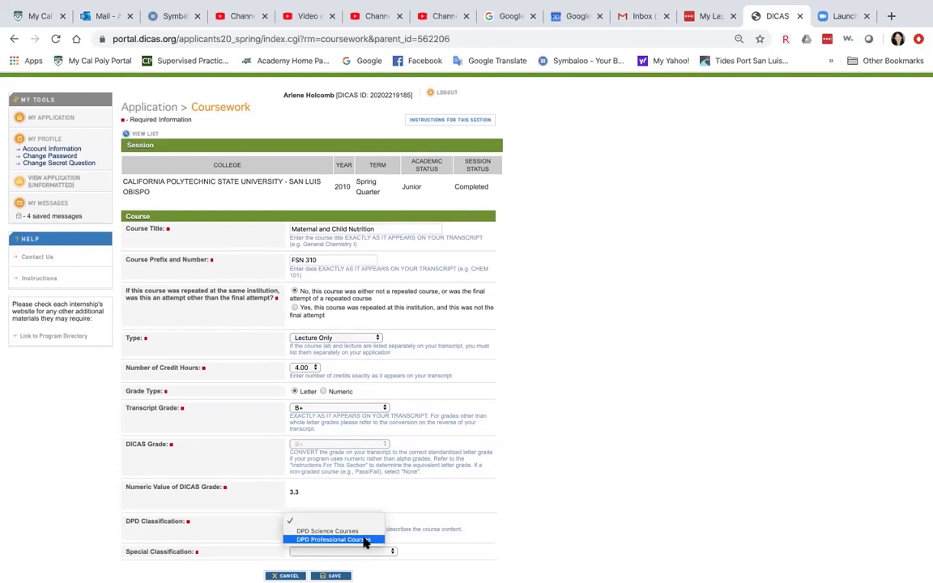
pyautogui.click(365, 540)
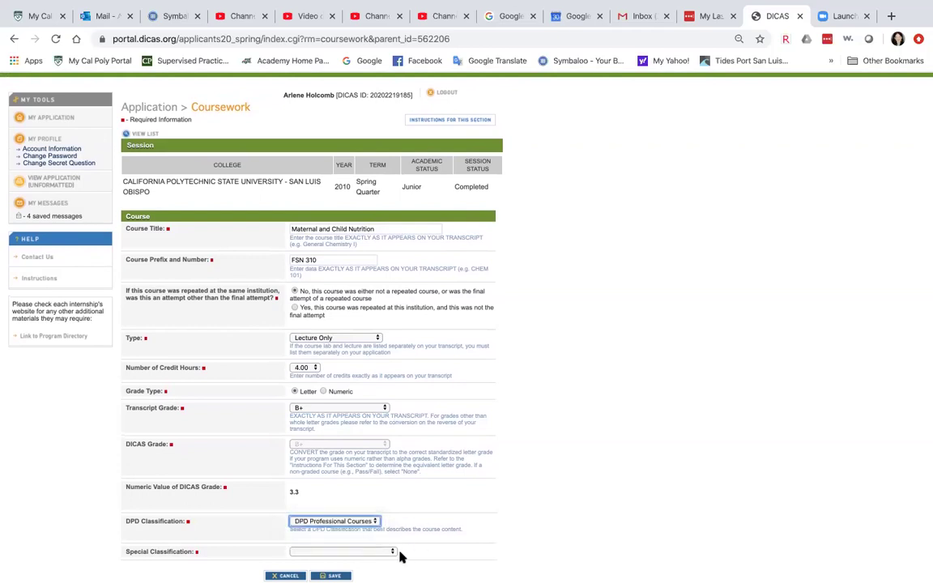
pyautogui.click(393, 553)
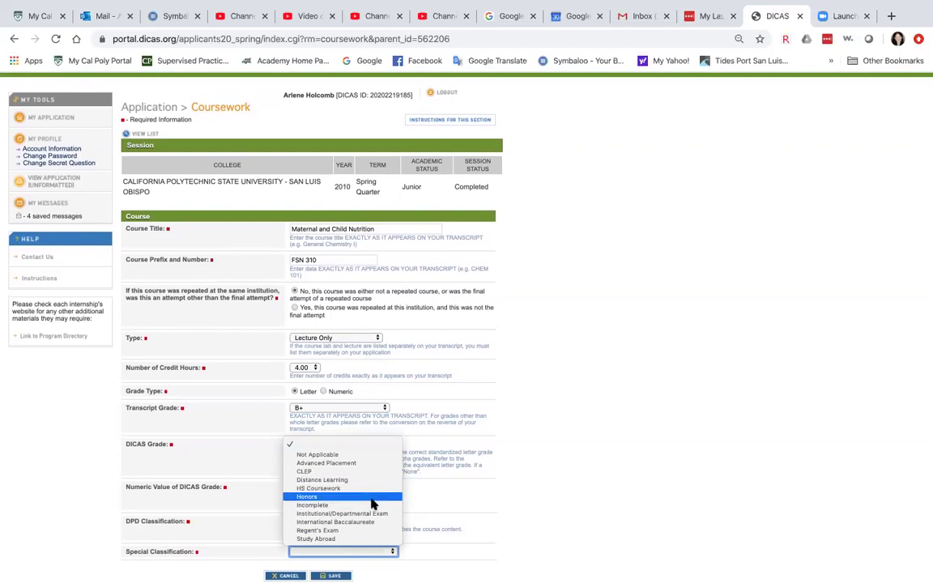
pyautogui.click(385, 553)
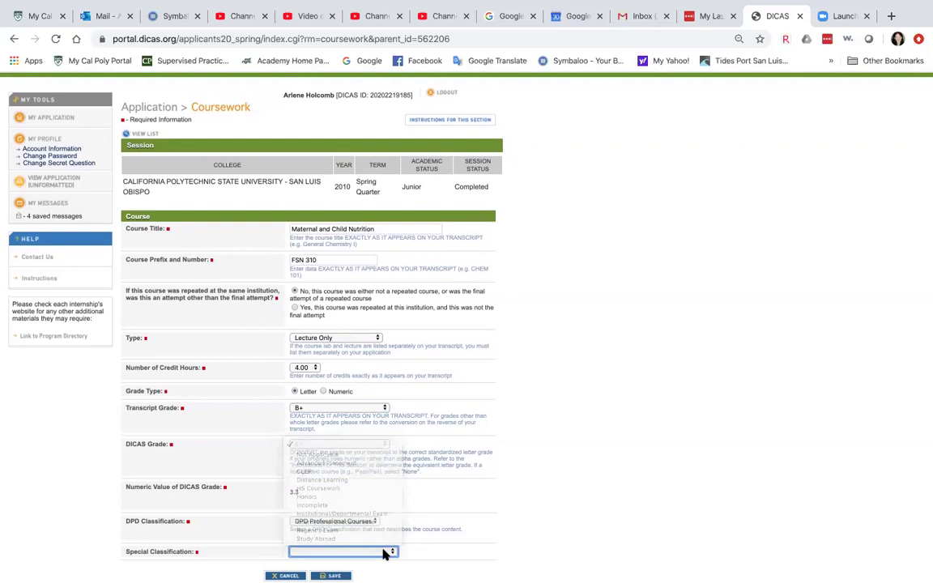
pyautogui.click(385, 553)
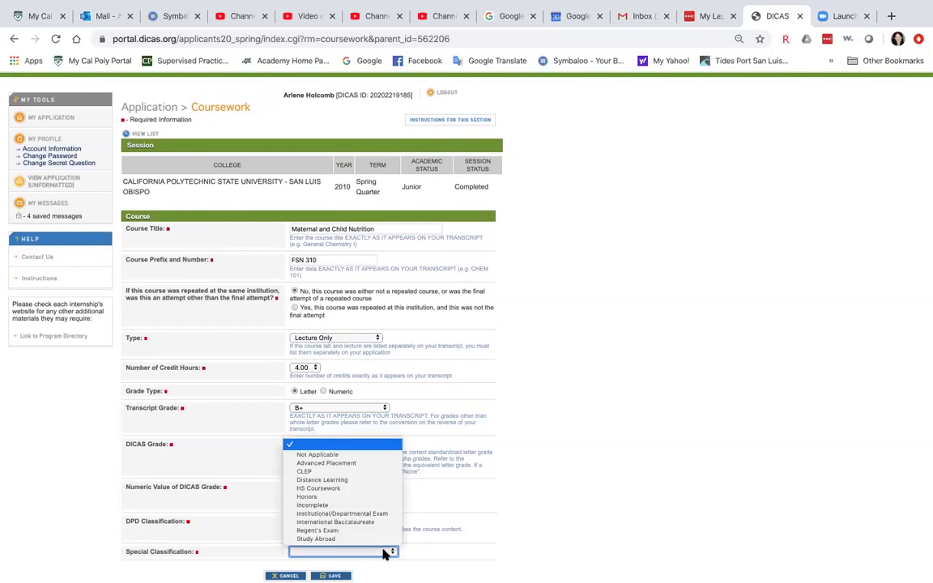
pyautogui.click(339, 454)
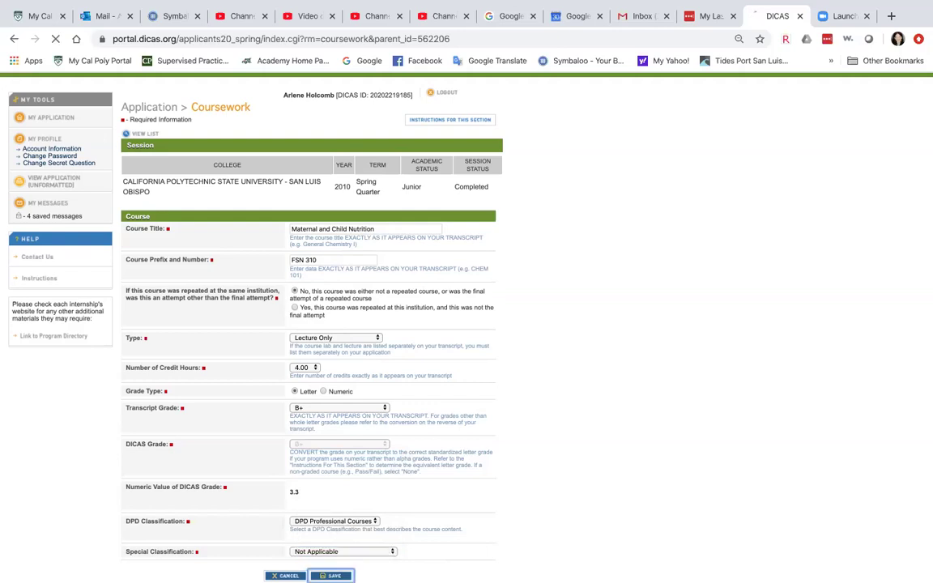
# Save the Maternal and Child Nutrition course and check its entry under the 2010 Spring Quarter session
pyautogui.click(330, 576)
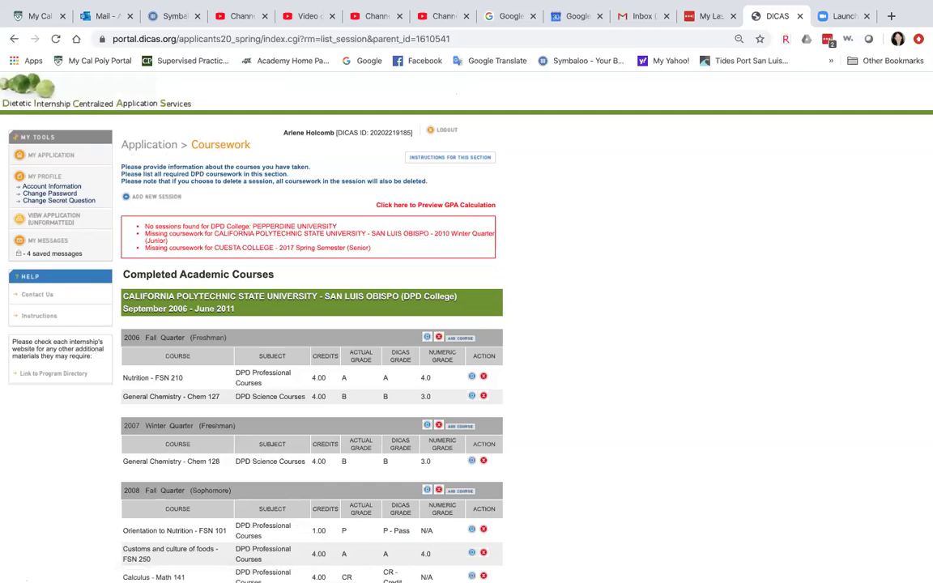
pyautogui.scroll(-5, 467, 323)
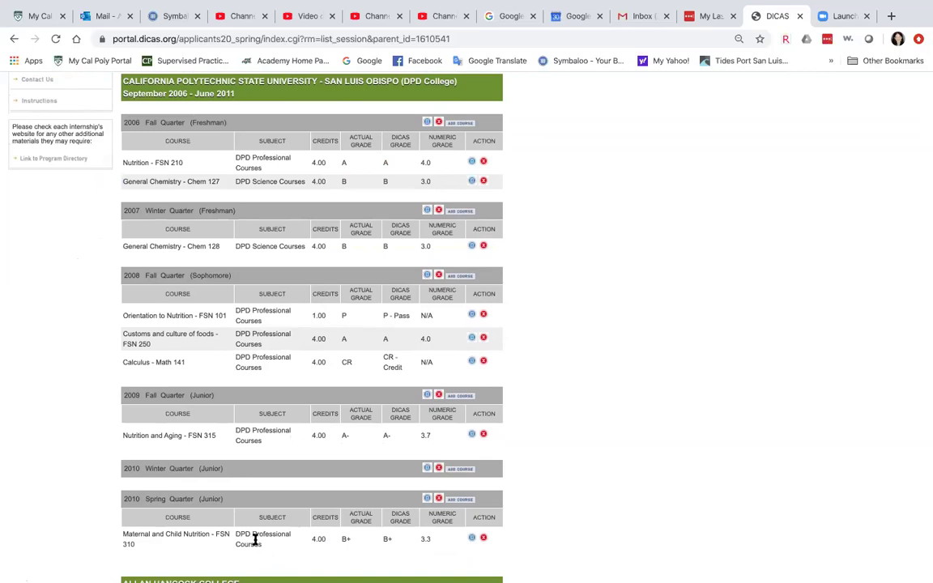
pyautogui.scroll(-1, 326, 540)
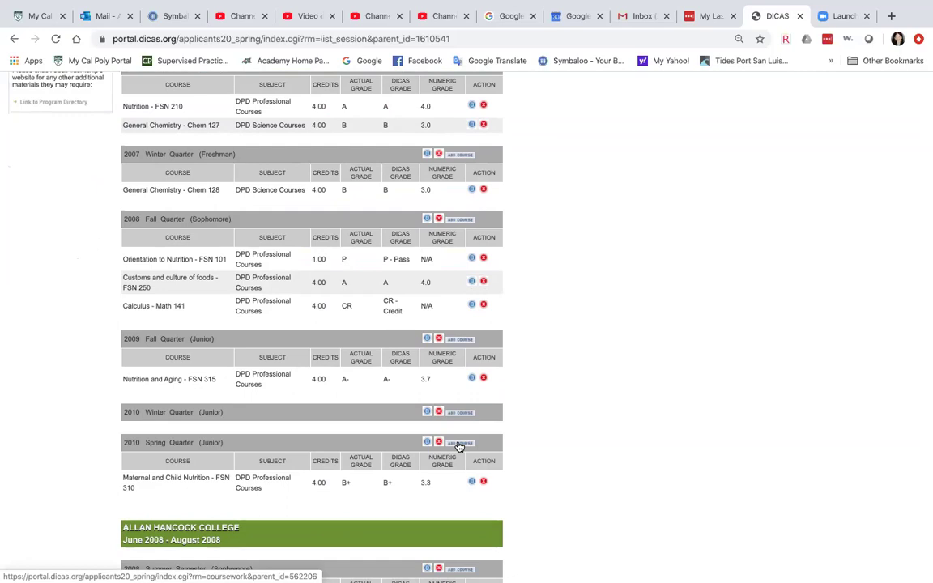
# Review the completed and planned sessions in the coursework list, and open the GPA calculation preview
pyautogui.scroll(-4, 458, 446)
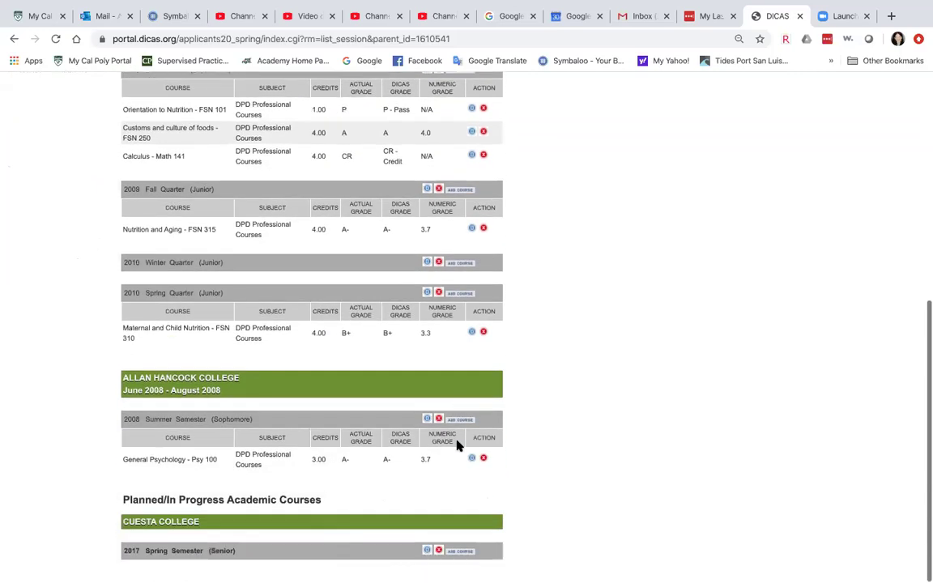
pyautogui.scroll(10, 458, 446)
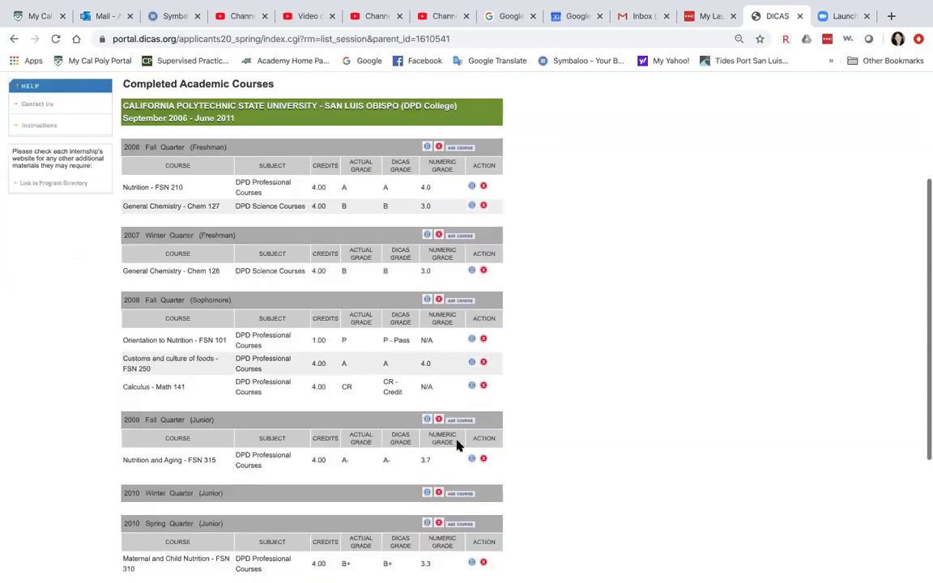
pyautogui.scroll(-10, 458, 446)
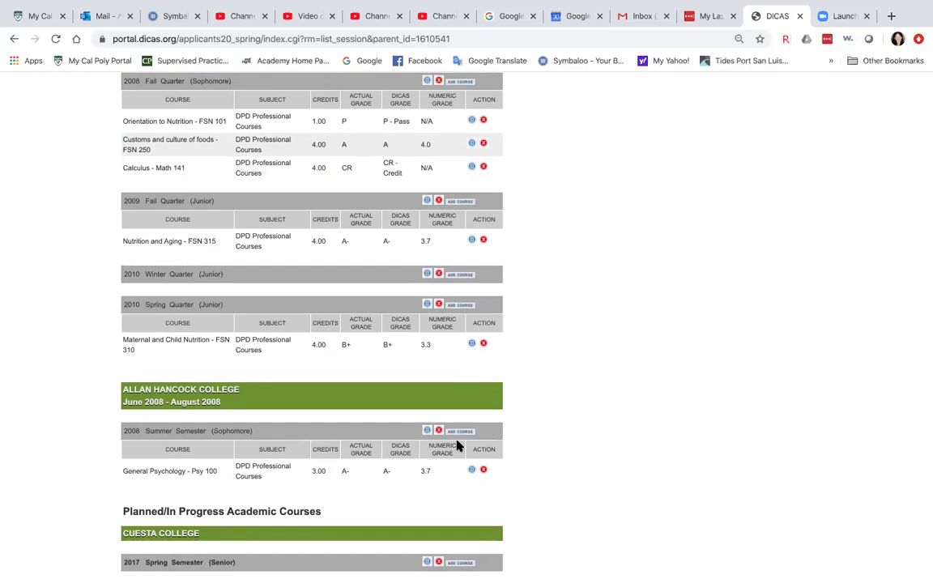
pyautogui.scroll(8, 456, 446)
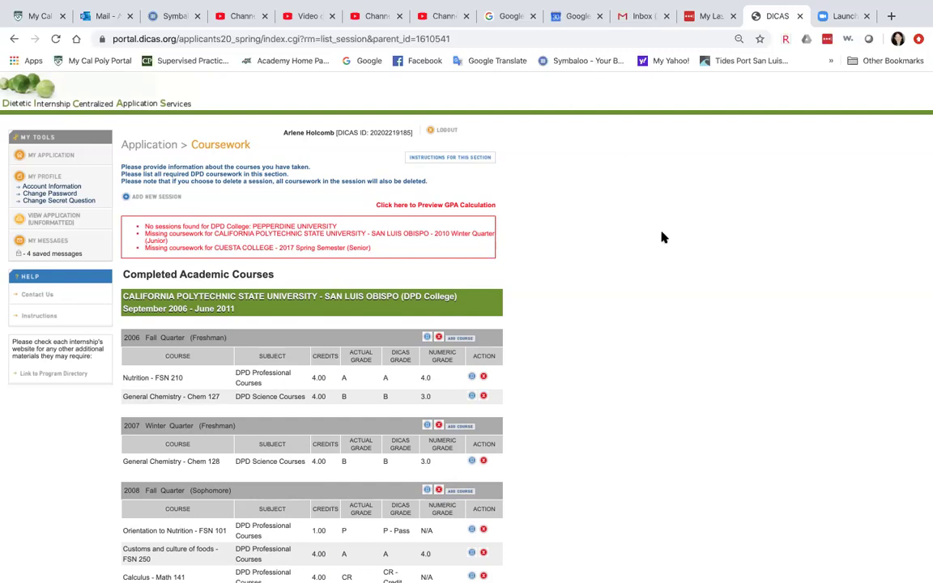
pyautogui.click(431, 206)
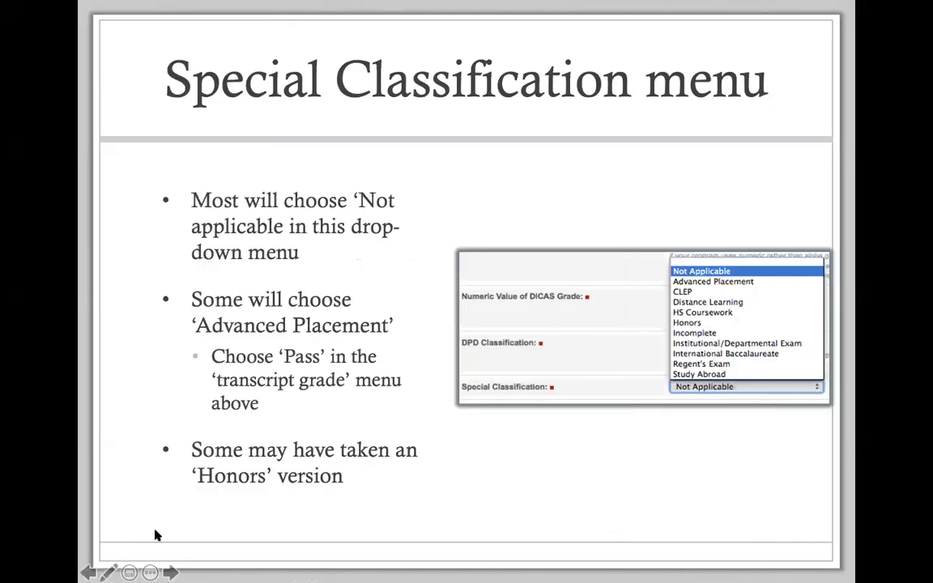
pyautogui.click(170, 572)
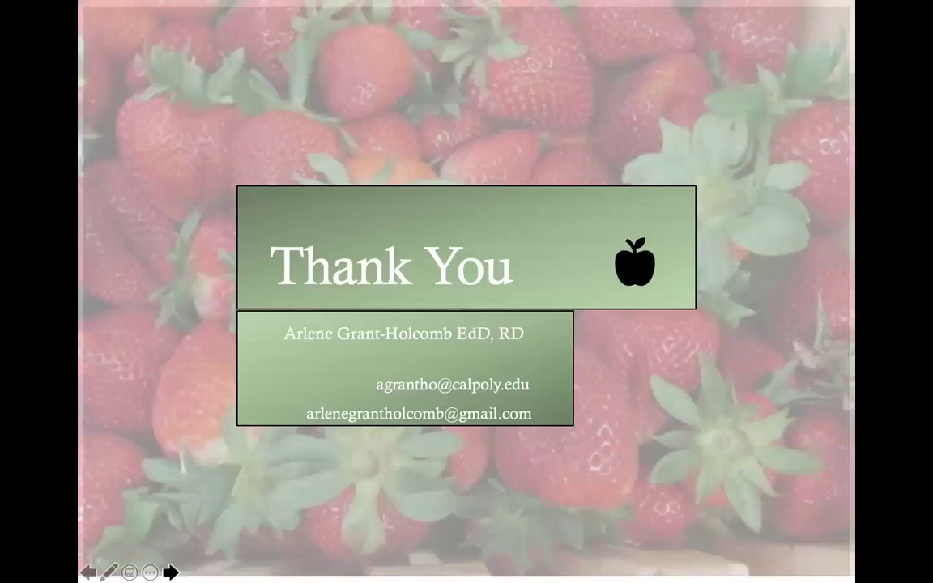